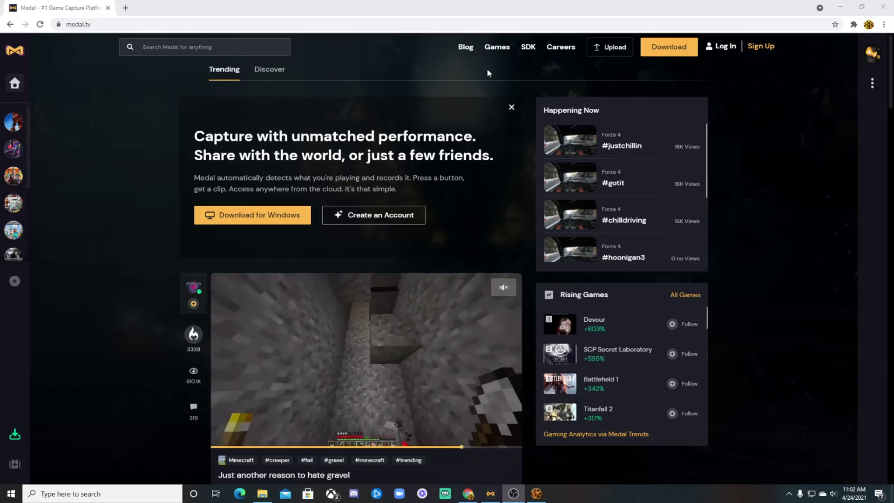
Download the Medal desktop app from medal.tv.
left_click(667, 48)
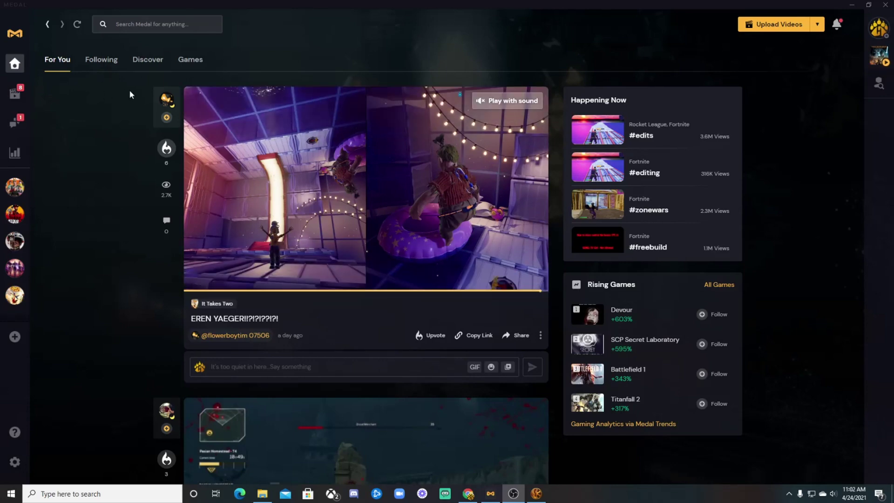
Switch to the Medal desktop app and browse the clips in the For You feed with their sound on.
scroll(145, 200, "down", 5)
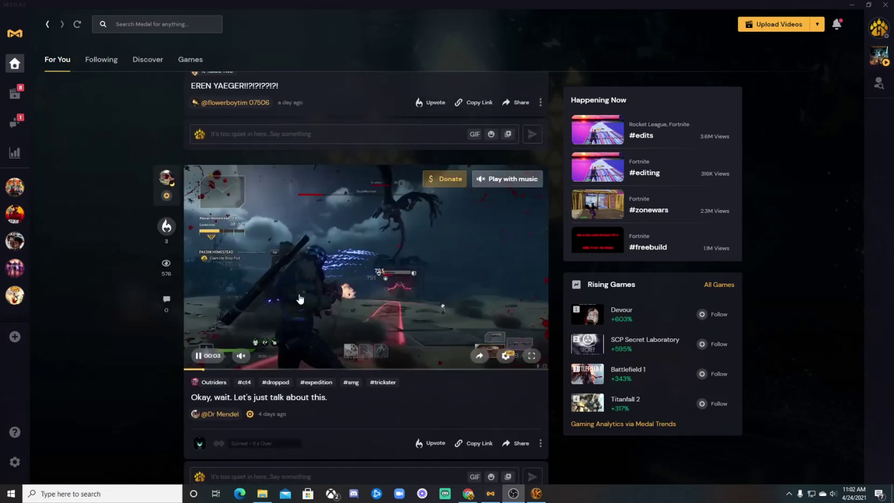
scroll(433, 200, "up", 2)
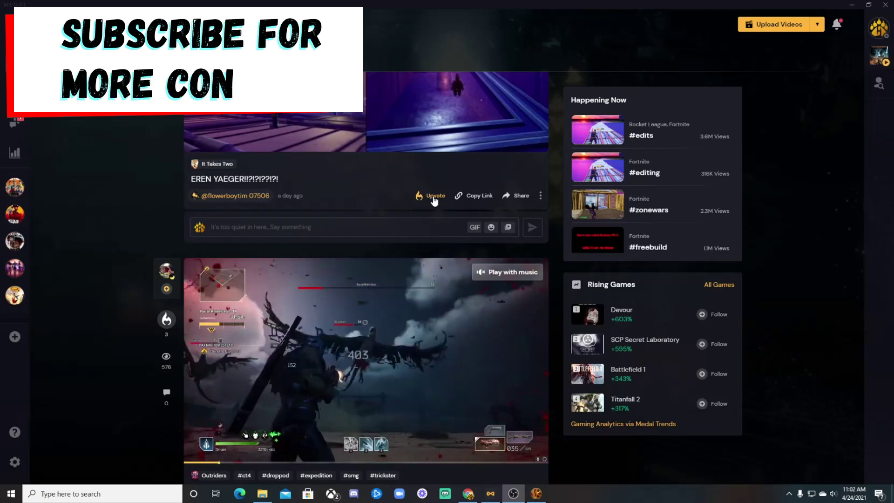
scroll(295, 218, "up", 3)
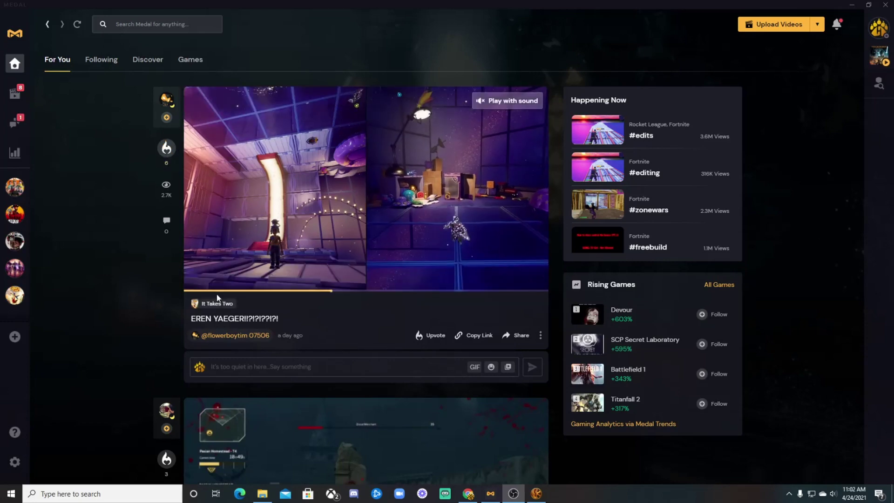
left_click(241, 277)
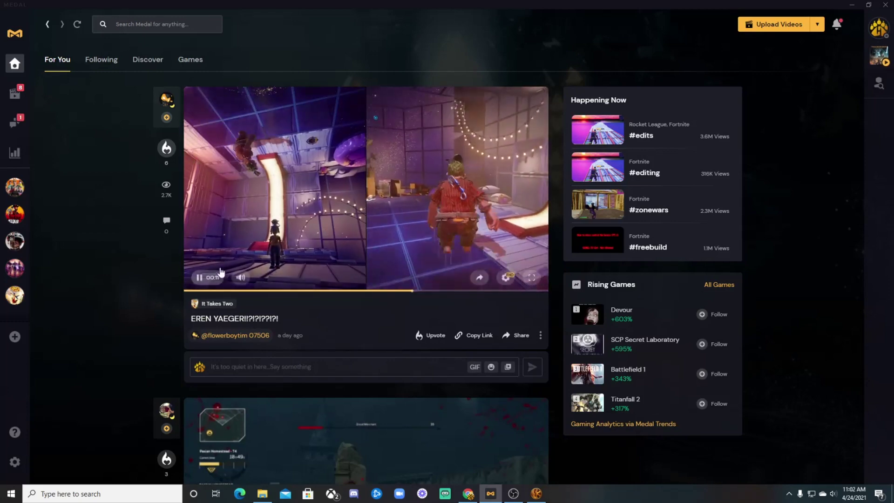
scroll(77, 276, "down", 3)
scroll(80, 275, "down", 7)
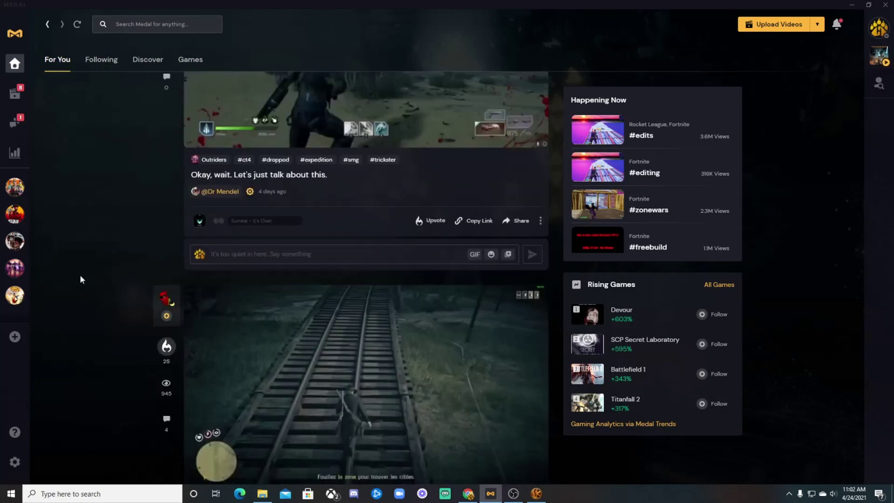
scroll(89, 282, "down", 3)
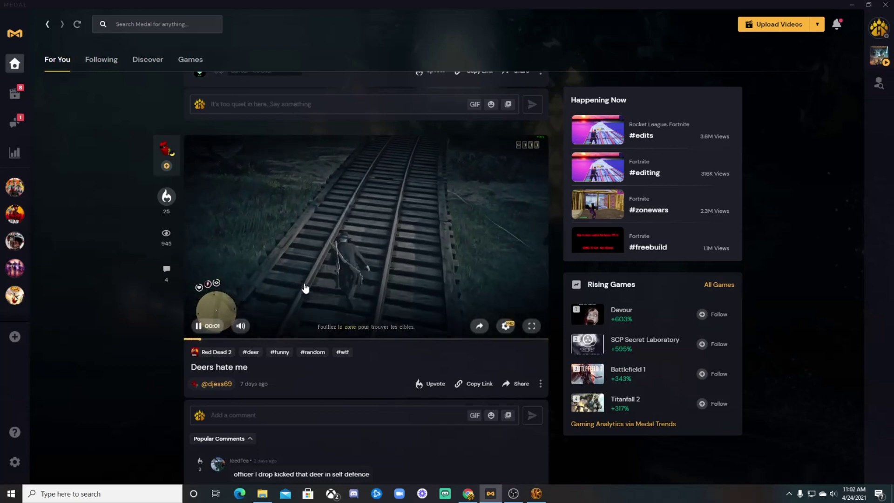
mouse_move(239, 326)
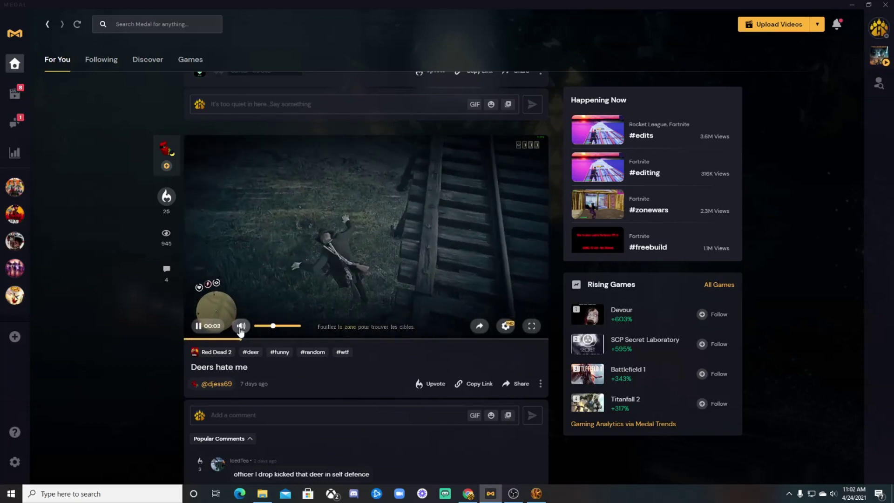
scroll(106, 300, "up", 10)
scroll(105, 301, "up", 2)
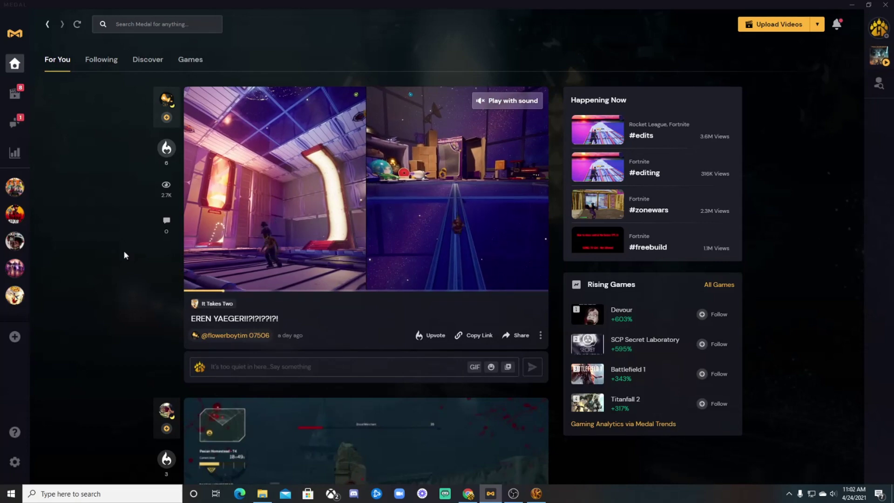
Review the recorder settings and available microphones in the app settings, switching microphone input off and back on.
left_click(15, 470)
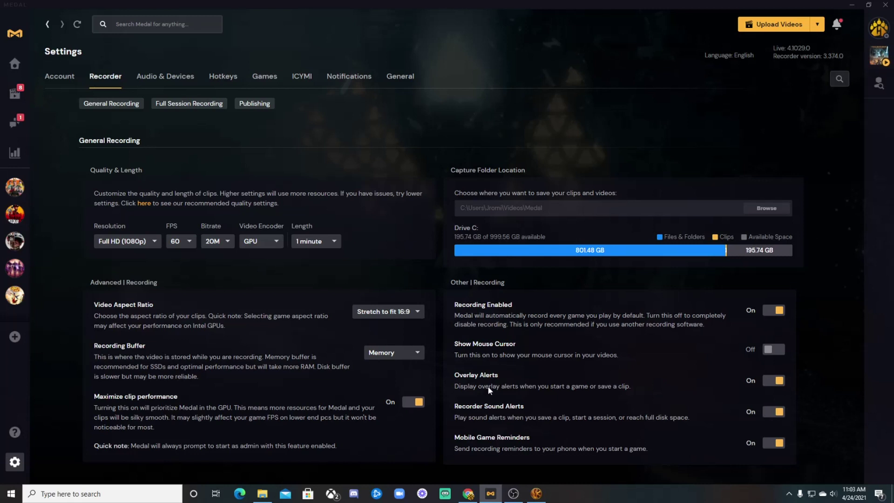
left_click(165, 77)
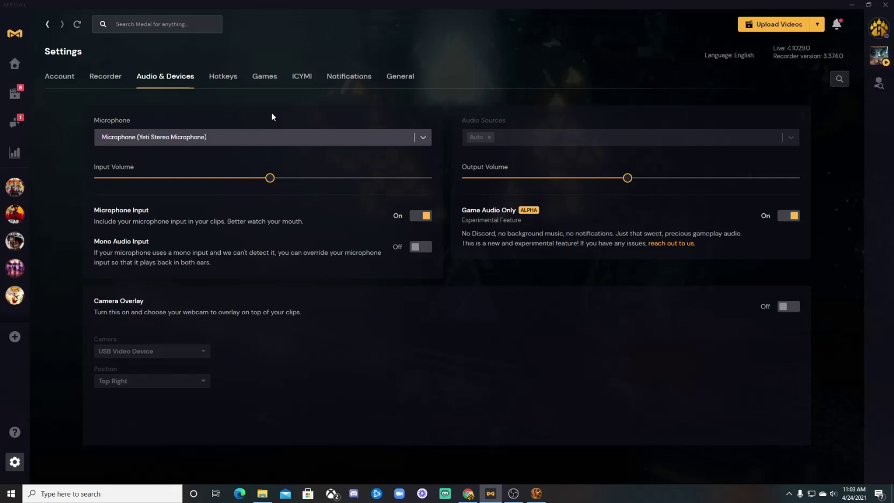
left_click(264, 137)
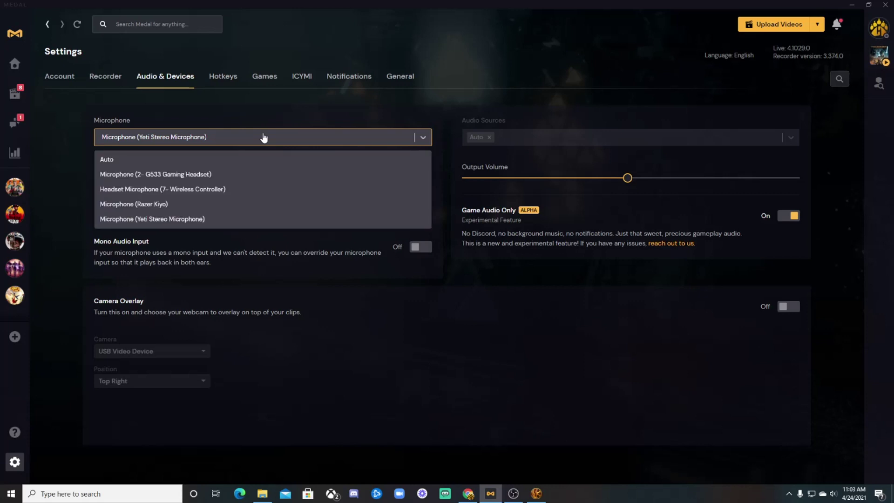
left_click(263, 138)
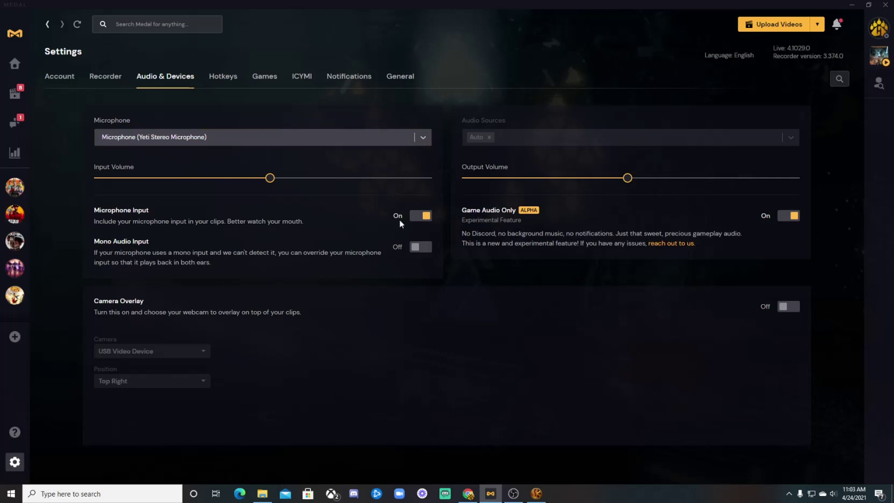
left_click(414, 221)
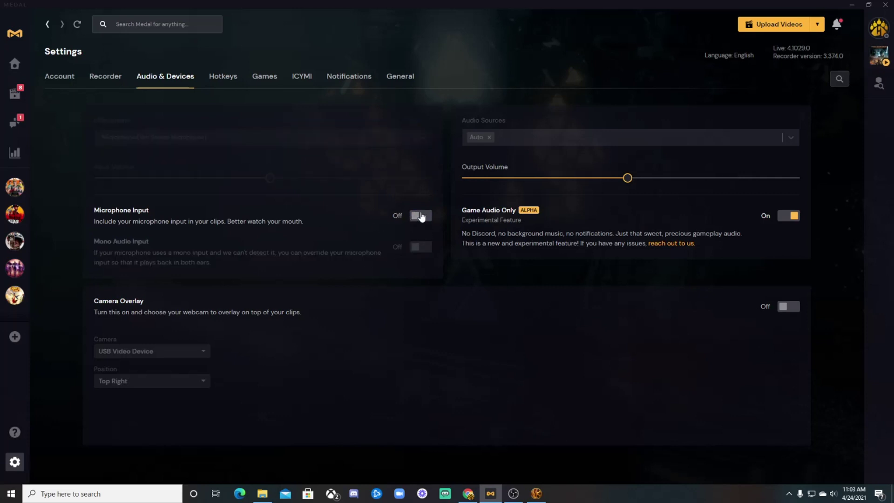
left_click(421, 216)
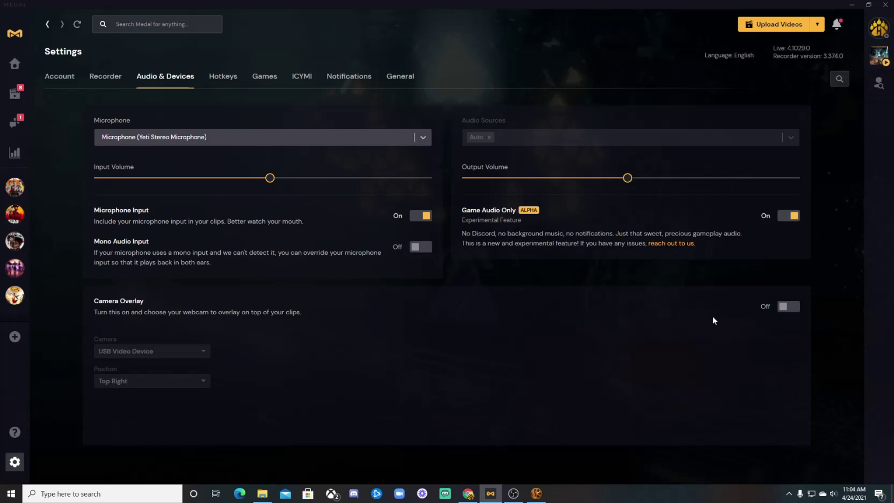
Try enabling the controller hotkey in the hotkey settings and editing its assigned button.
left_click(226, 78)
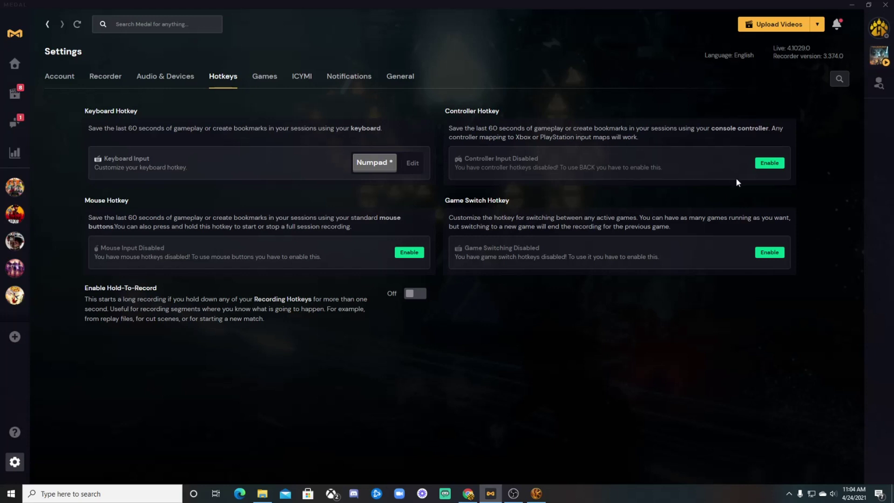
left_click(769, 163)
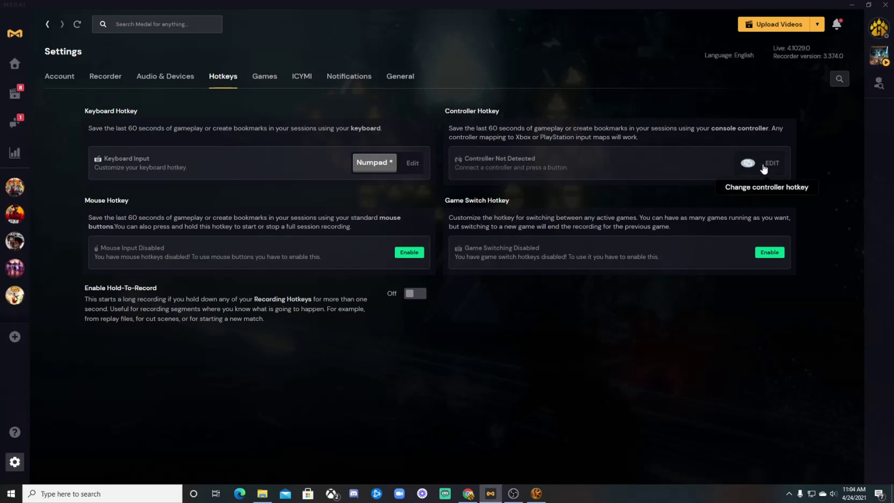
left_click(763, 167)
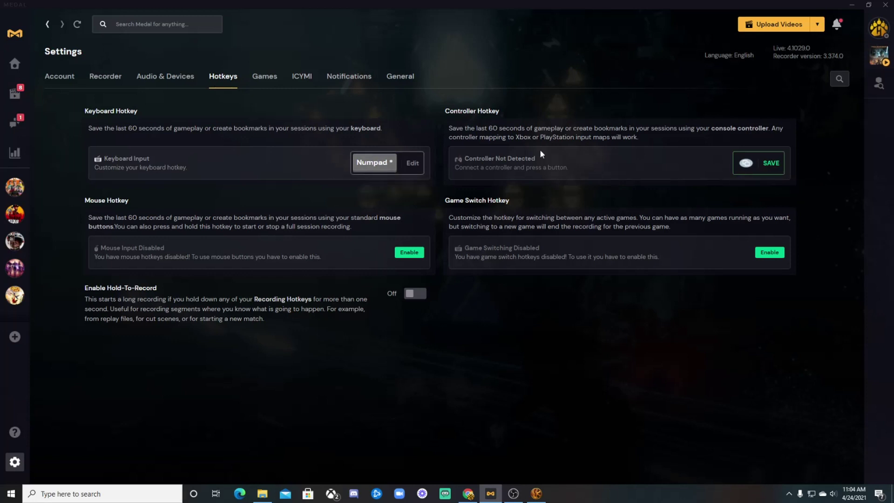
left_click(770, 164)
left_click(750, 170)
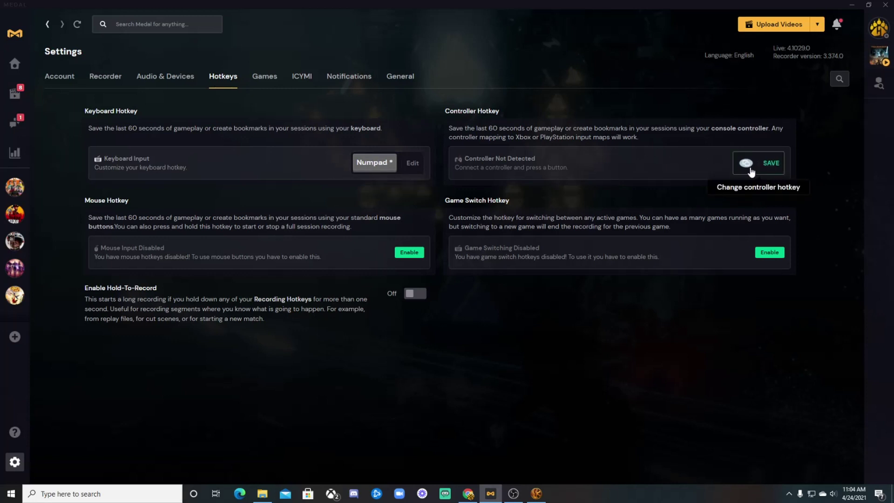
left_click(753, 171)
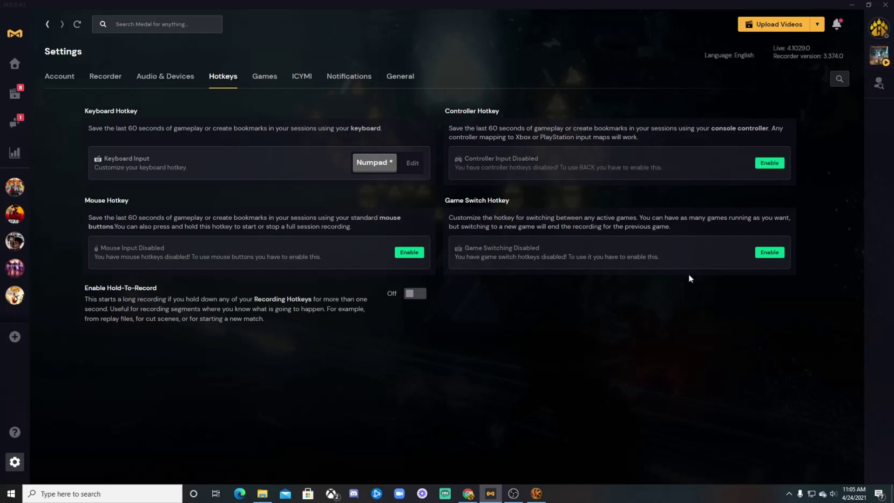
Review the supported games and the general application settings.
left_click(266, 84)
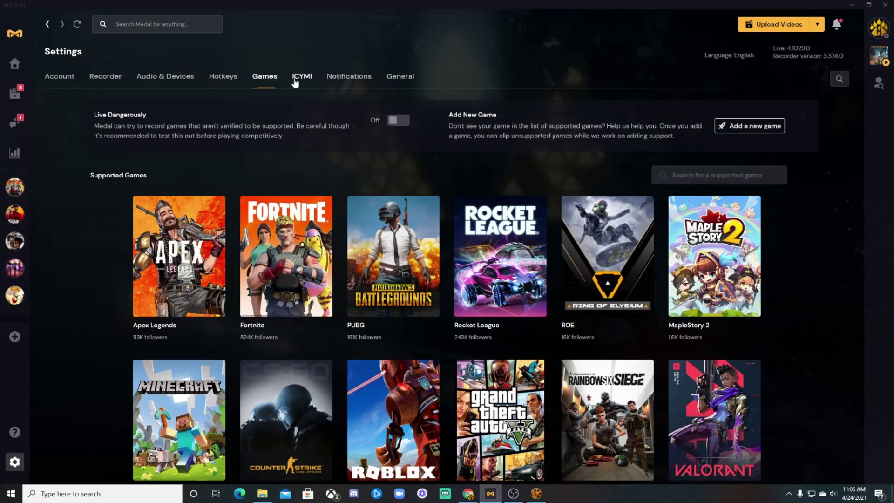
left_click(393, 78)
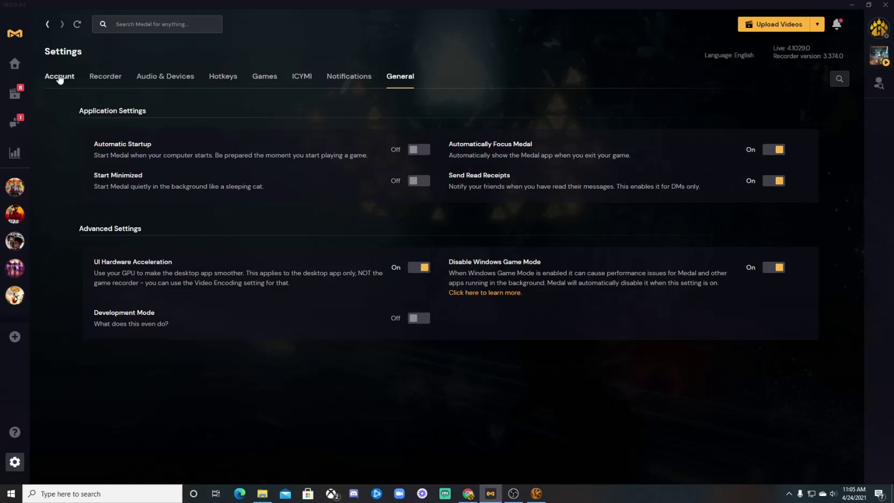
Open the clip "These moments are dope" from the personal clips for editing and sharing, and mute its preview.
left_click(20, 94)
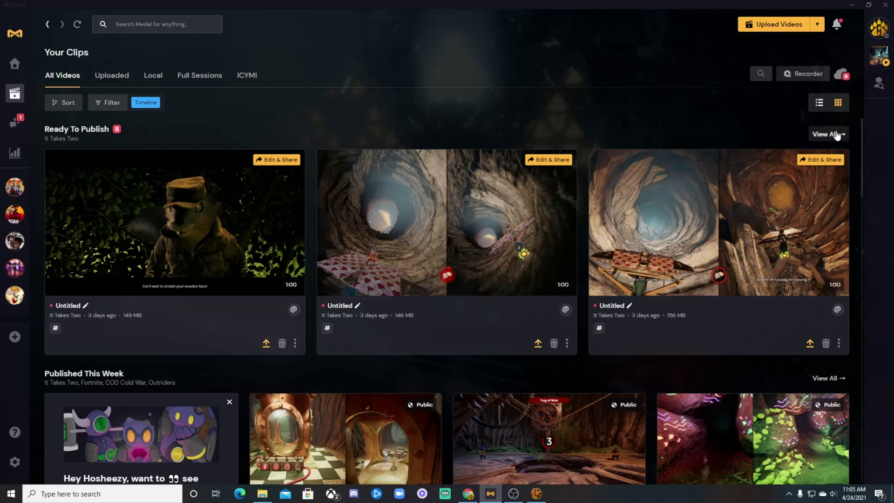
scroll(526, 249, "down", 1)
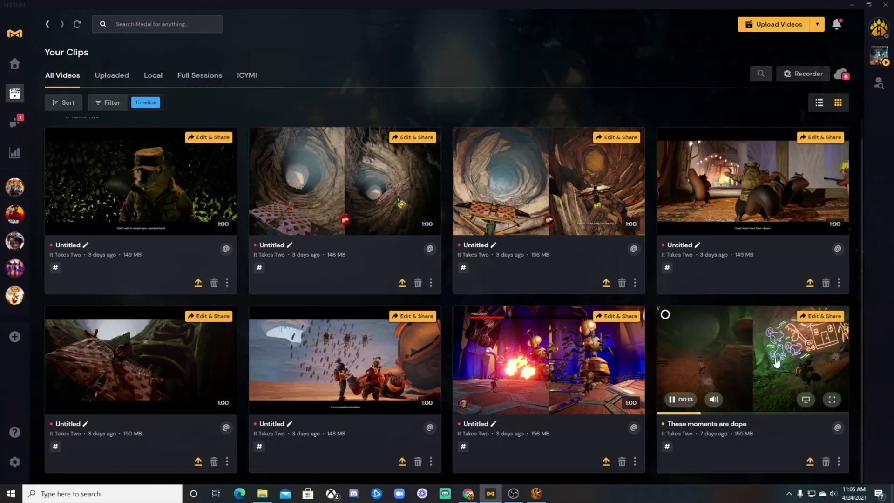
left_click(839, 462)
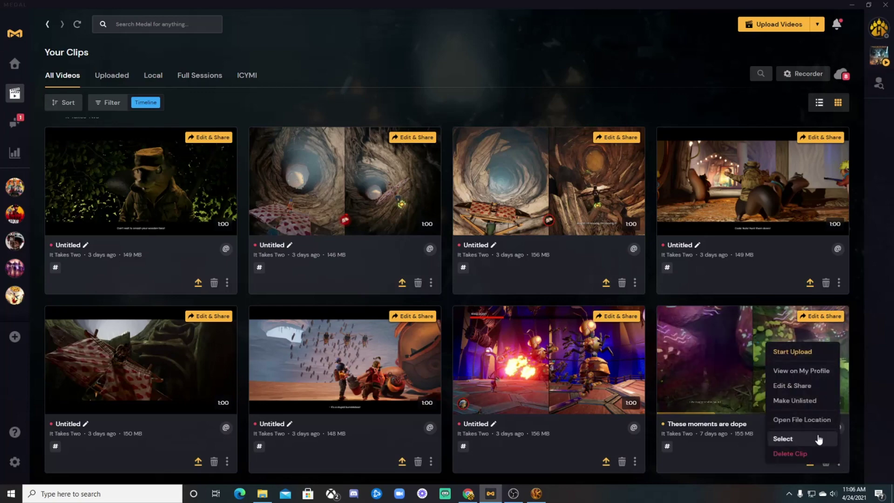
left_click(806, 390)
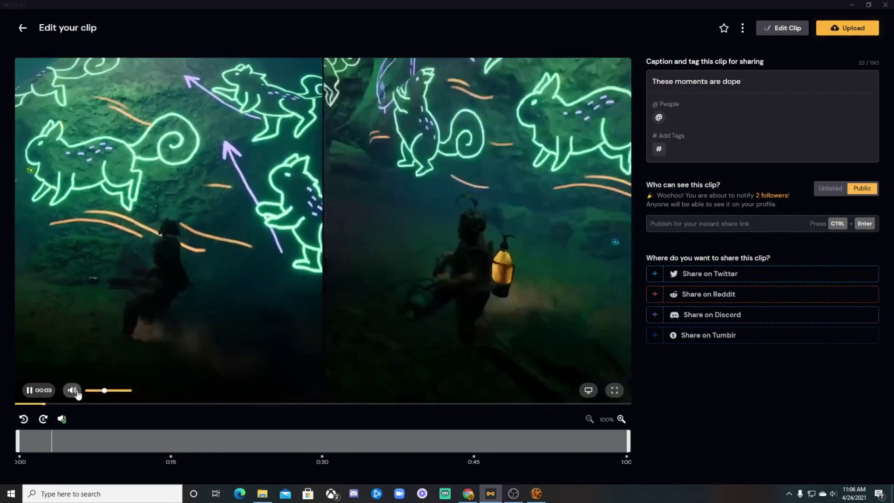
left_click(75, 391)
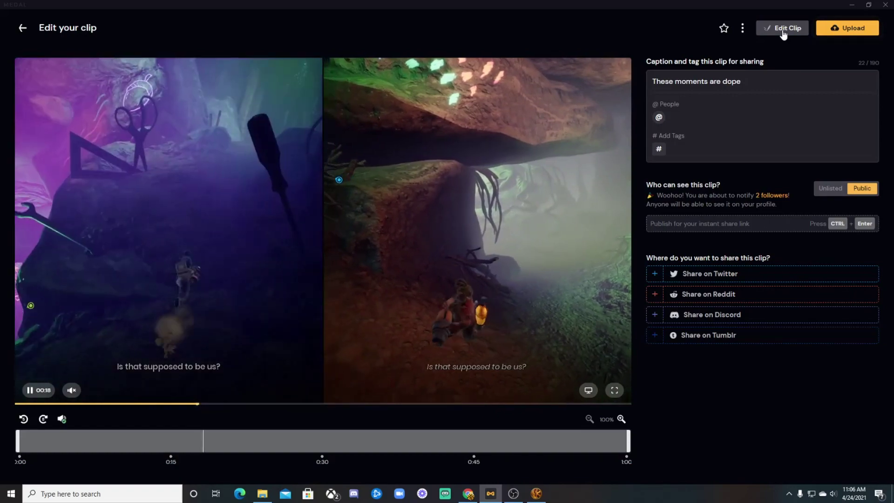
Show the advanced editor for the clip and skip the Soundcloud connection to browse the limited music library.
left_click(784, 29)
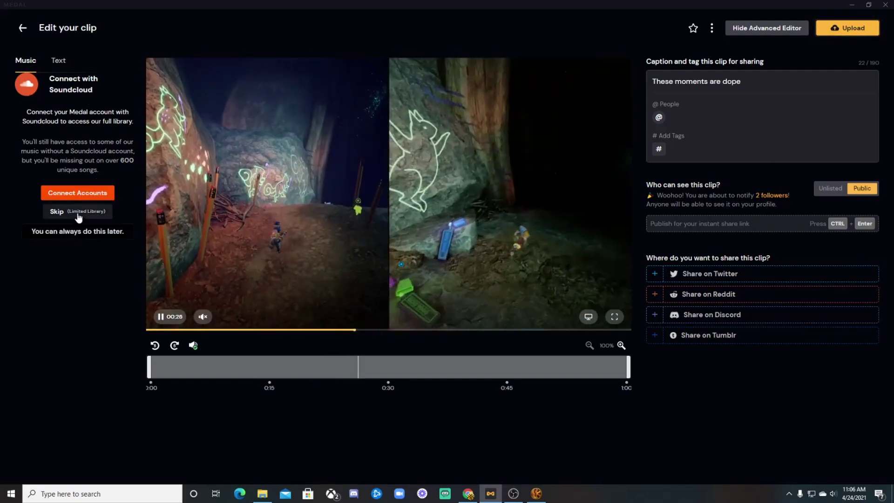
left_click(78, 212)
scroll(65, 168, "down", 1)
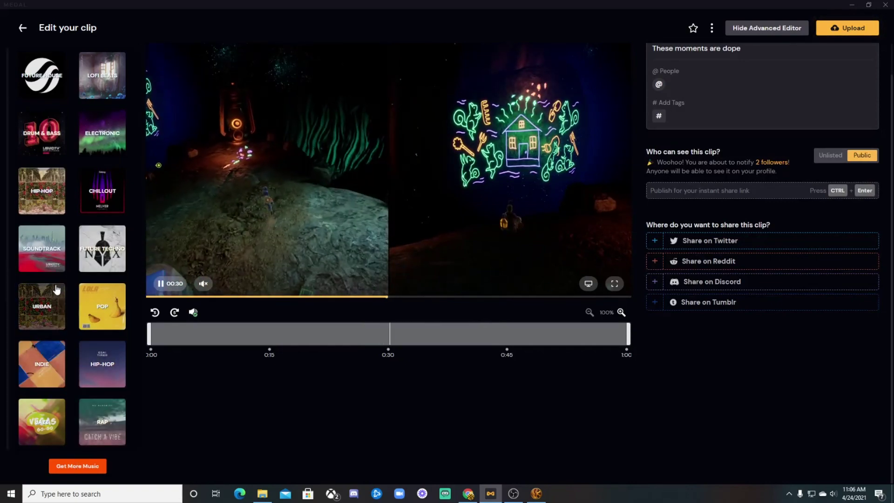
scroll(70, 214, "up", 1)
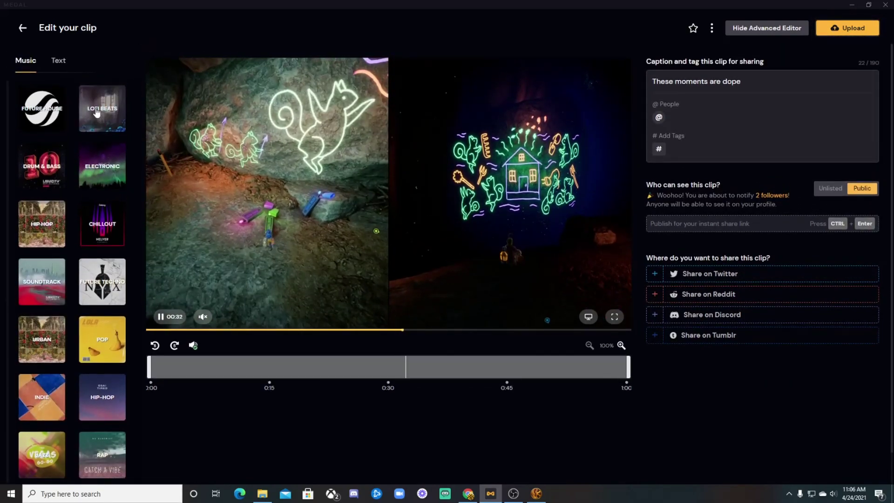
Preview the song "Higher Ground" from the Drum & Bass category and add it to the clip.
left_click(47, 169)
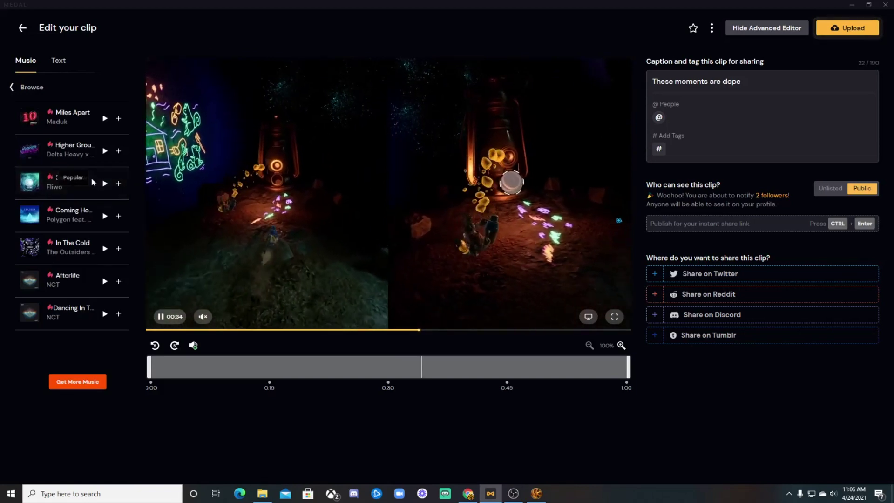
left_click(118, 150)
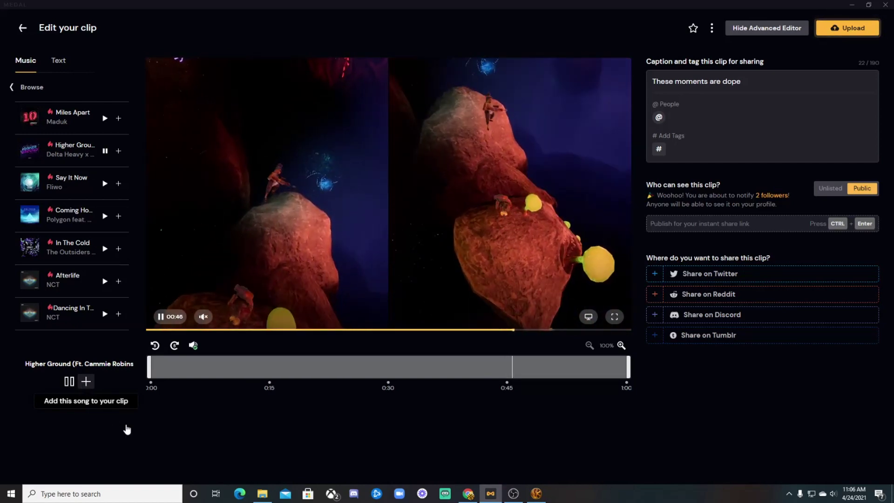
left_click(126, 426)
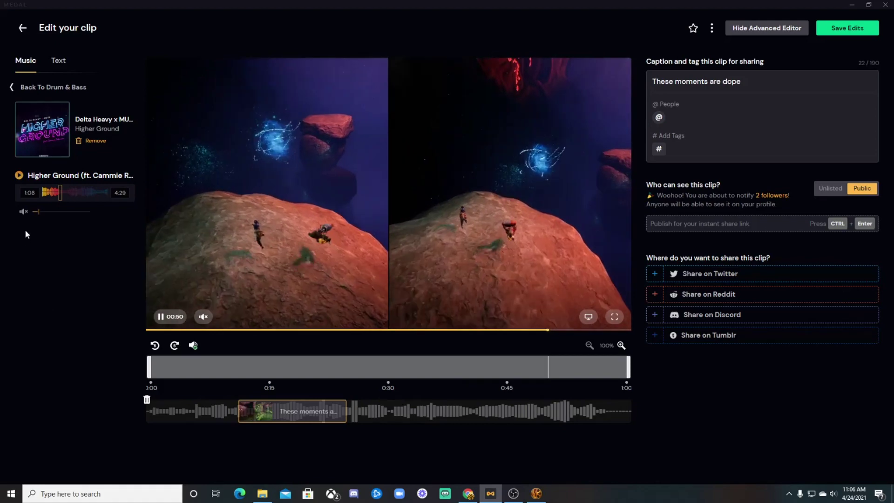
Mute and unmute the added song, and go back to the Drum & Bass song list.
left_click(24, 212)
left_click(23, 212)
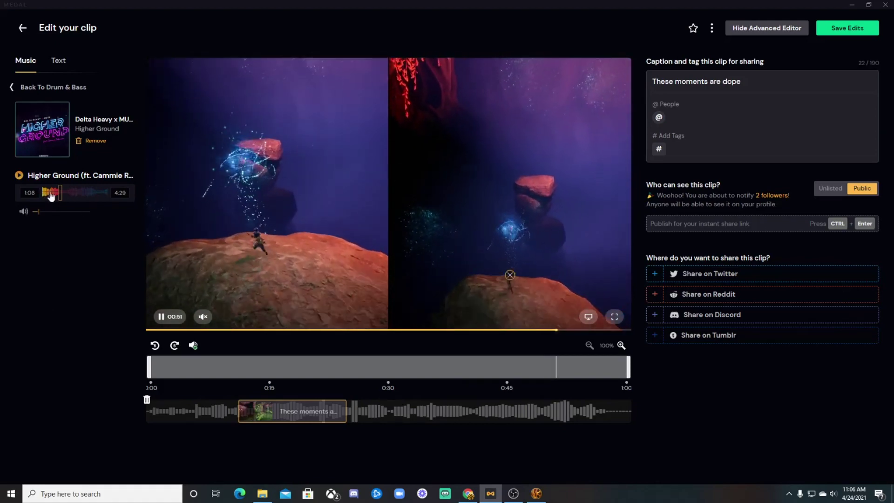
left_click(19, 93)
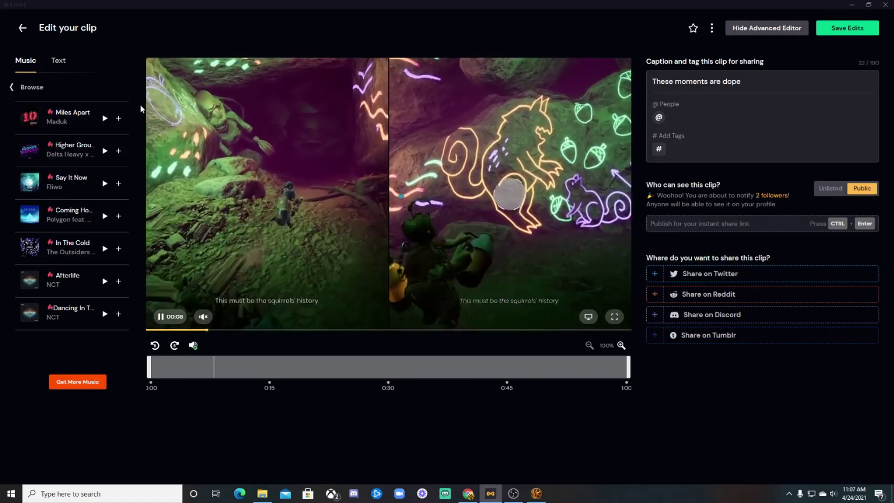
Add a text element to the clip, replace its placeholder with "Hello", and move the text box slightly down and to the left.
left_click(59, 61)
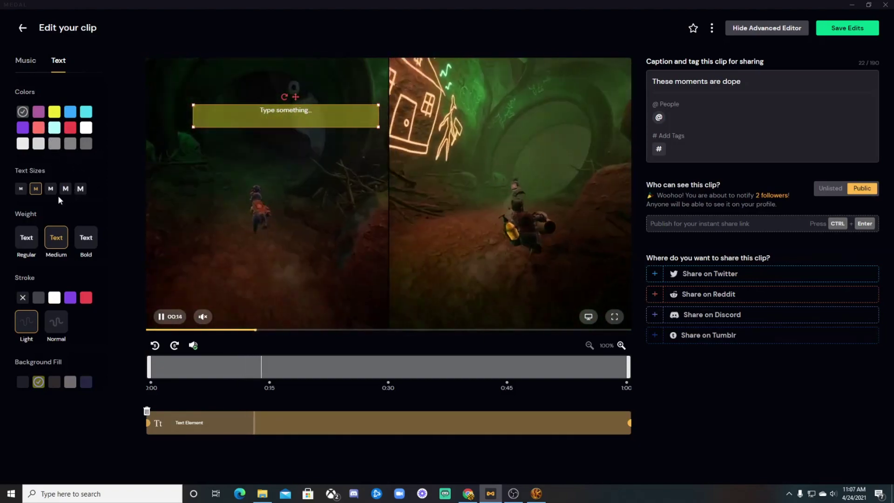
left_click(290, 116)
type("Hello")
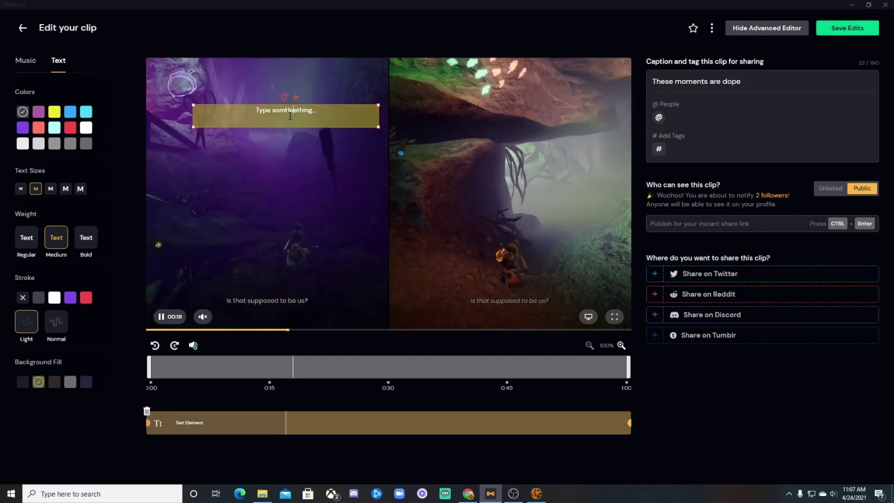
left_click(335, 105)
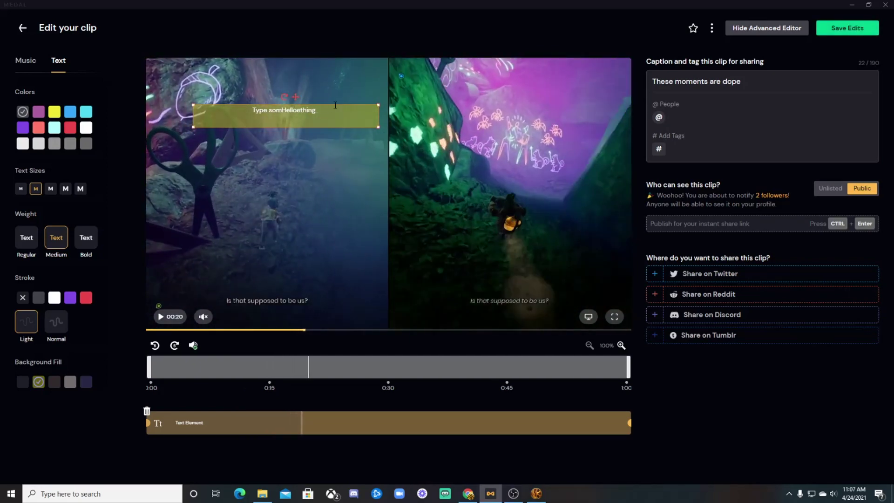
left_click(237, 121)
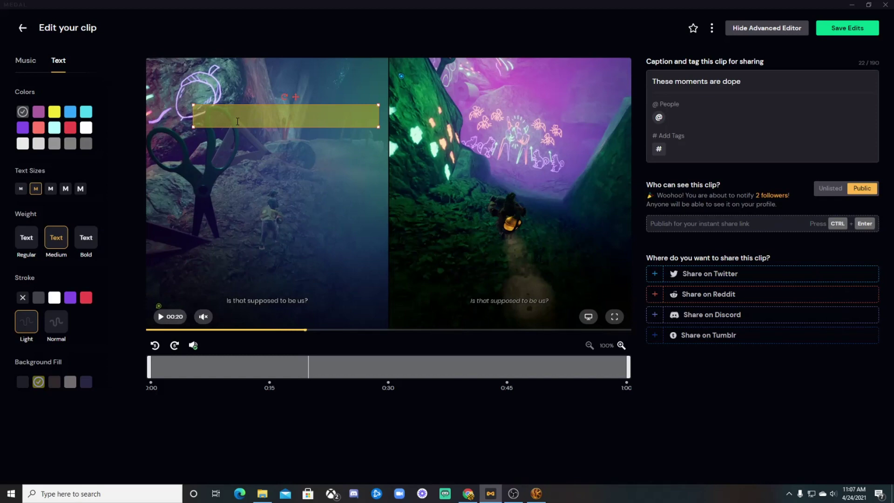
type("Hello")
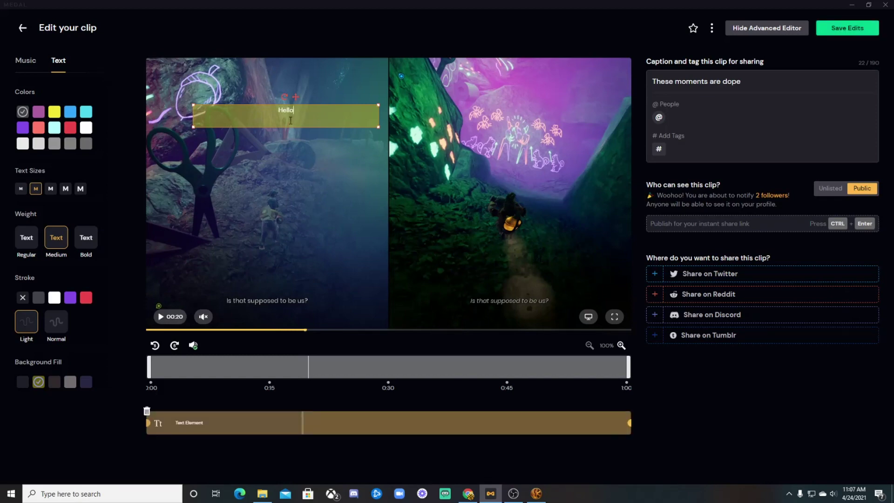
left_click(316, 108)
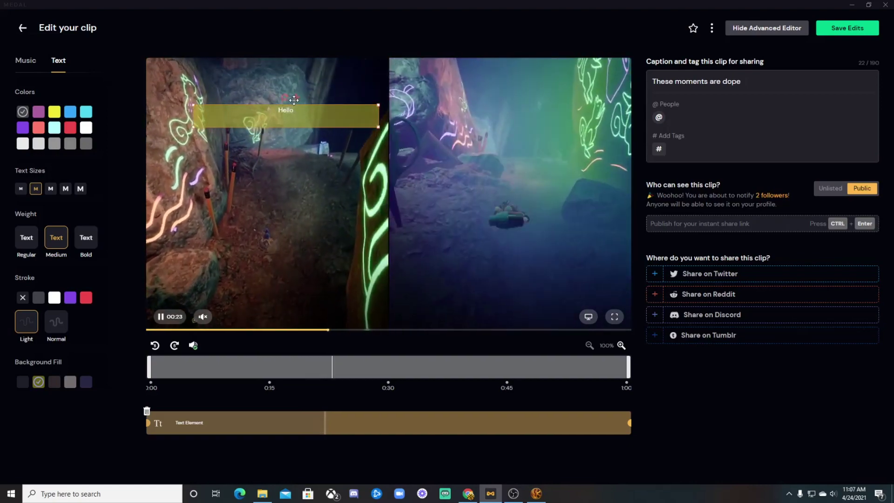
left_click_drag(298, 101, 262, 106)
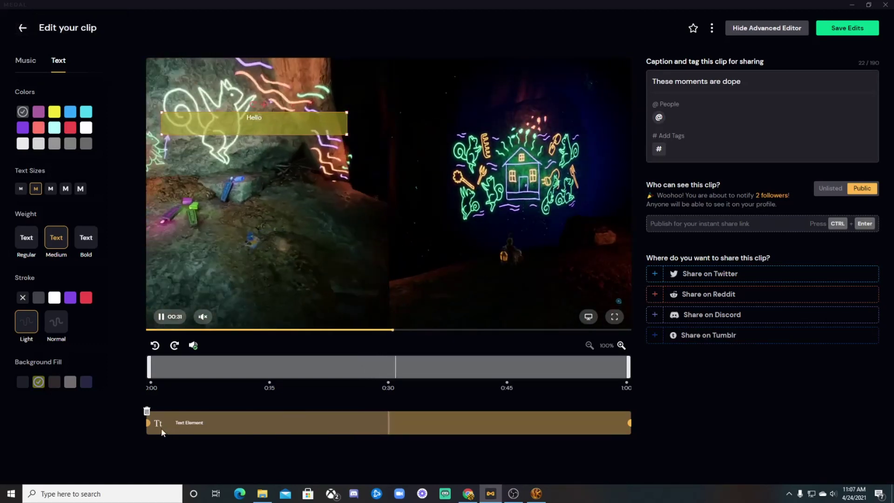
Try starting the "Hello" text at about 0:17 on the timeline, and restore its span to the full clip.
left_click_drag(149, 424, 286, 423)
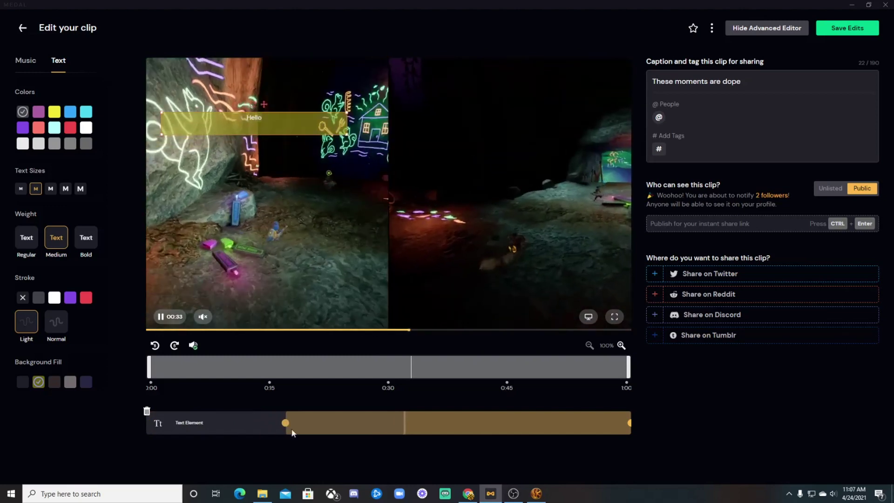
mouse_move(629, 422)
left_mouse_down()
mouse_move(411, 422)
mouse_move(625, 437)
left_mouse_up()
left_click_drag(285, 423, 148, 423)
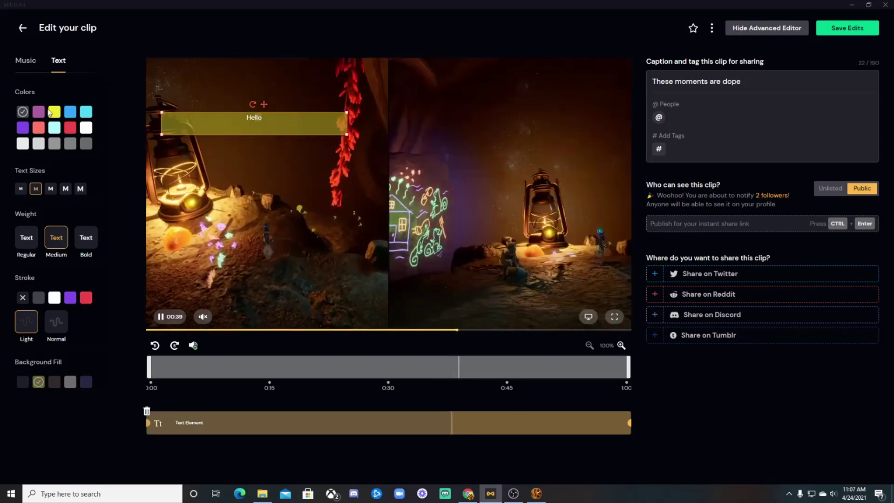
Leave the clip editor and review the account settings from personal info through Connect Mobile, ending on the recorder settings.
left_click(23, 28)
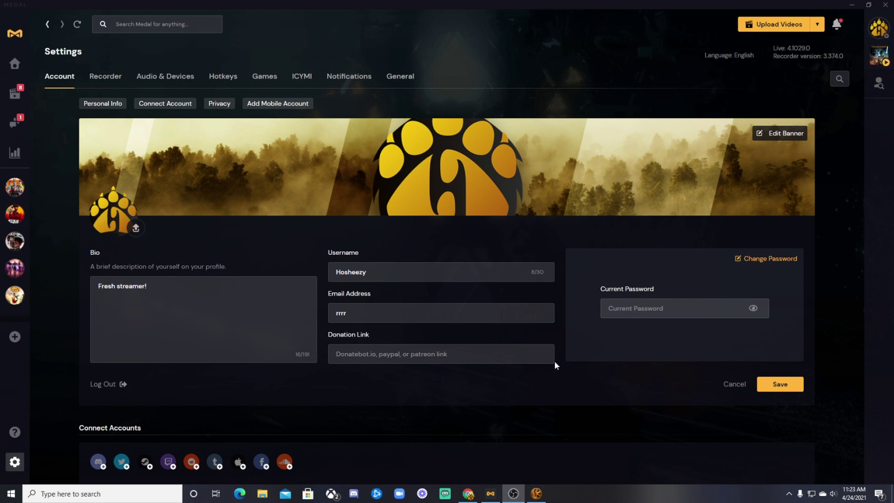
scroll(448, 342, "down", 6)
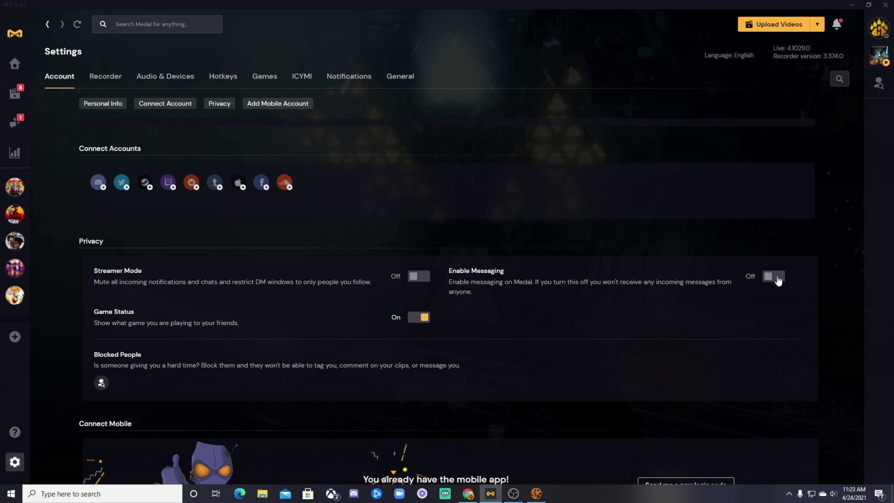
scroll(456, 365, "down", 2)
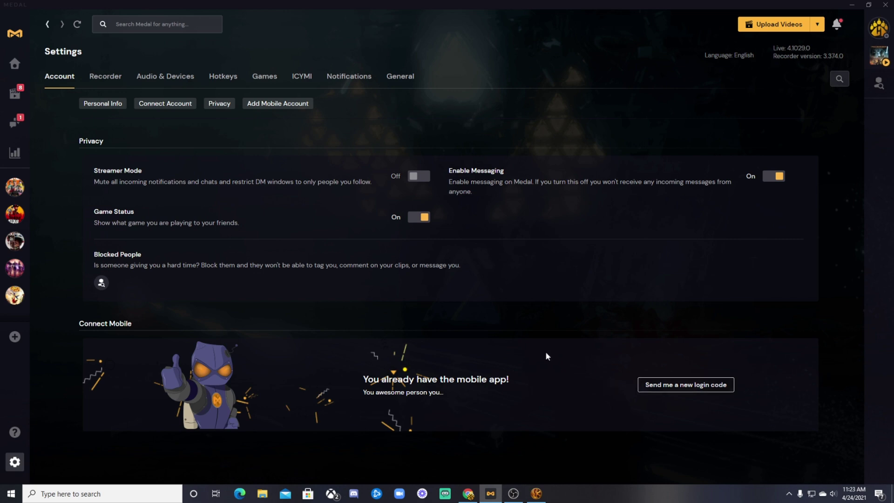
scroll(546, 351, "up", 10)
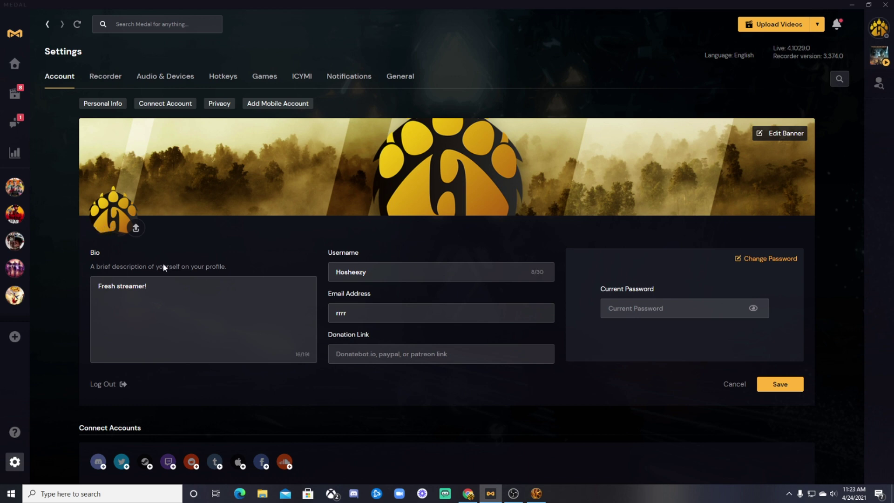
left_click(113, 80)
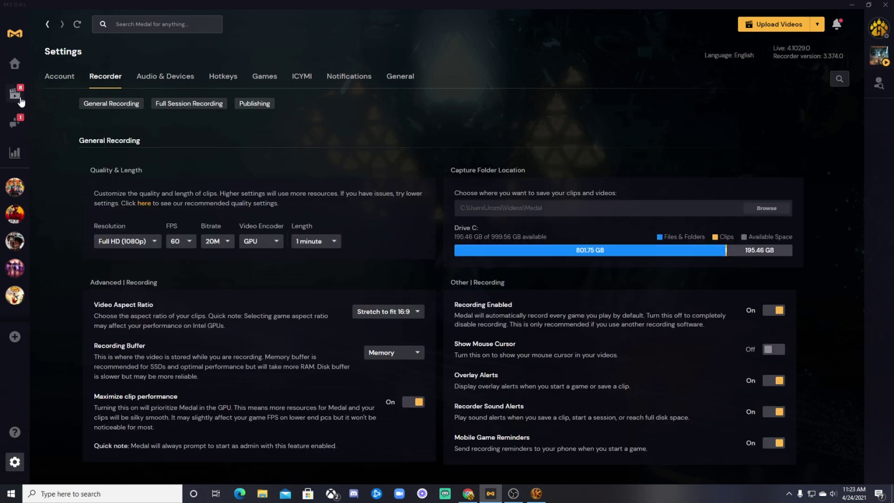
Open the personal clips library and return to Medal from the running game.
left_click(17, 98)
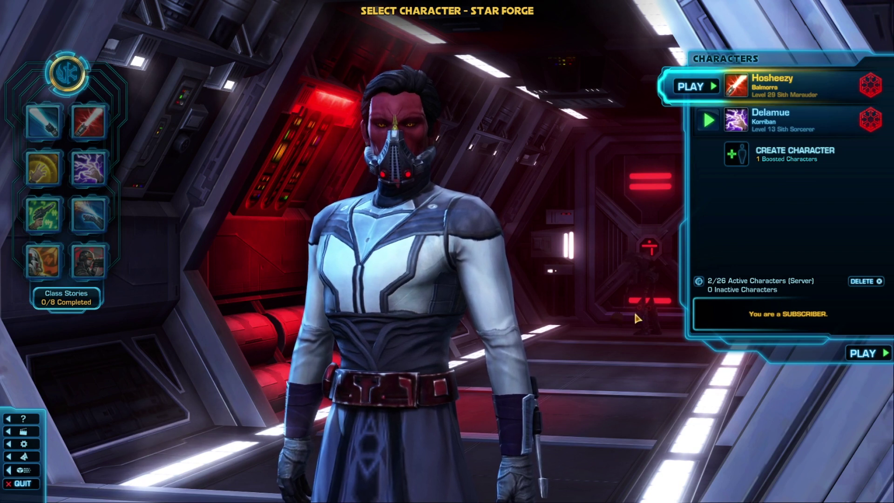
key("super")
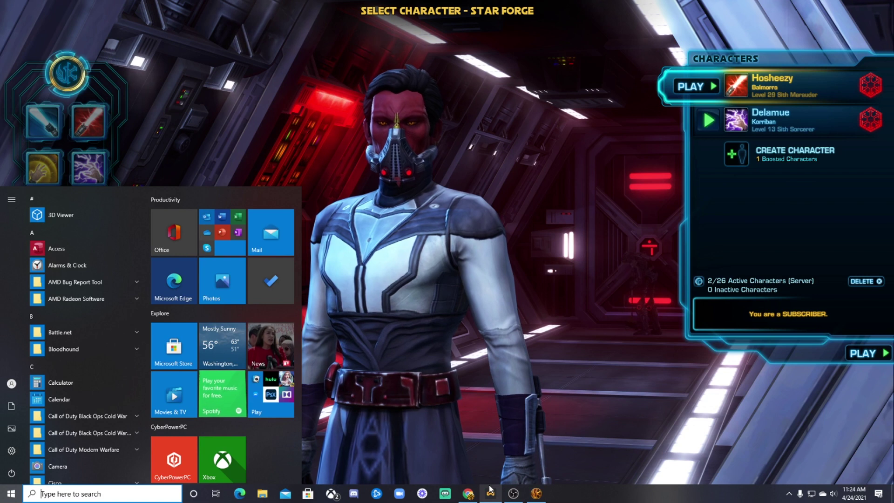
mouse_move(490, 489)
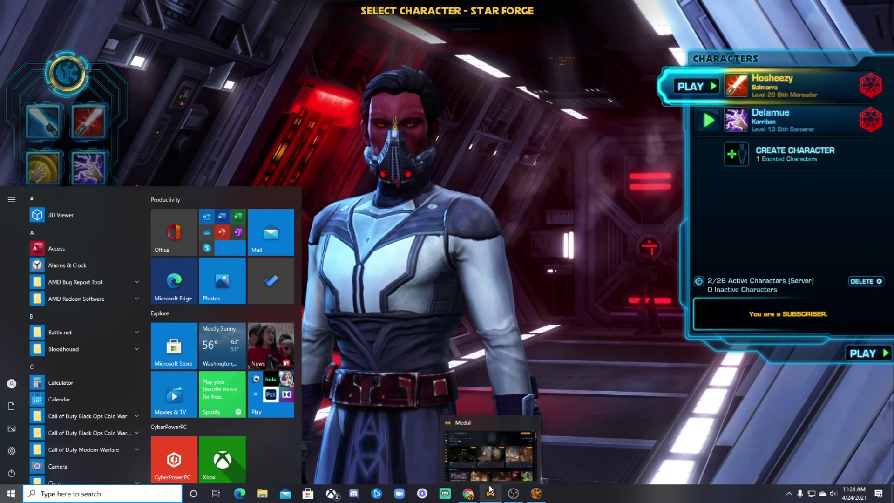
left_click(498, 467)
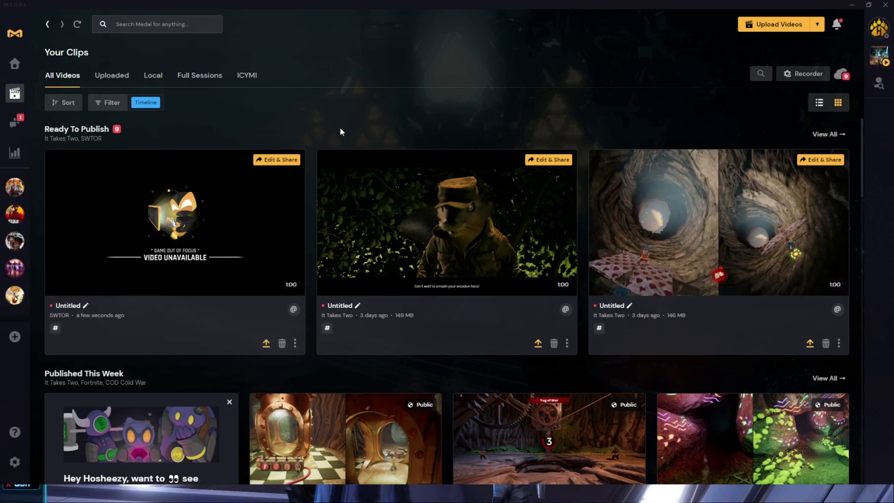
Preview the newest untitled SWTOR clip under Ready To Publish, skim through its footage, and check its additional options.
mouse_move(386, 159)
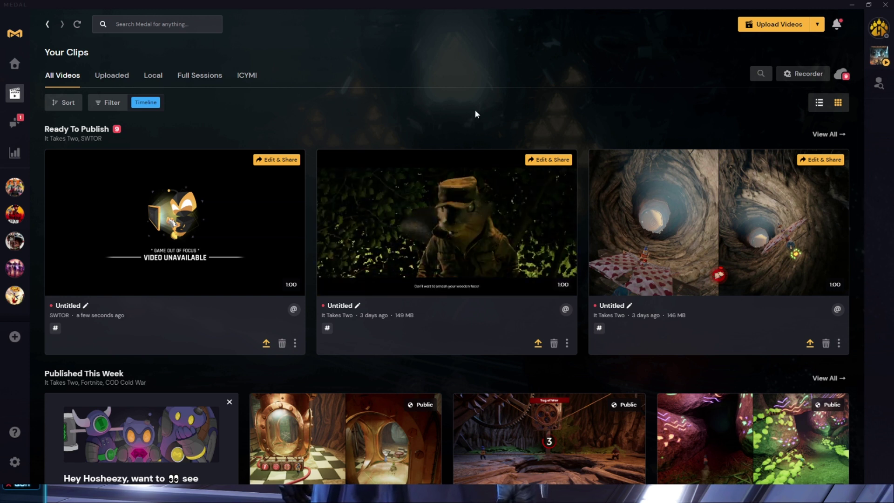
mouse_move(127, 286)
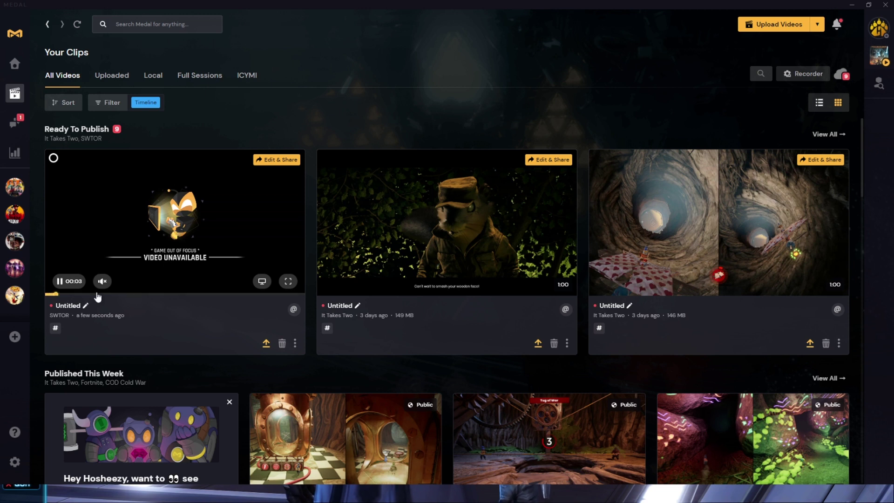
left_click_drag(102, 294, 272, 298)
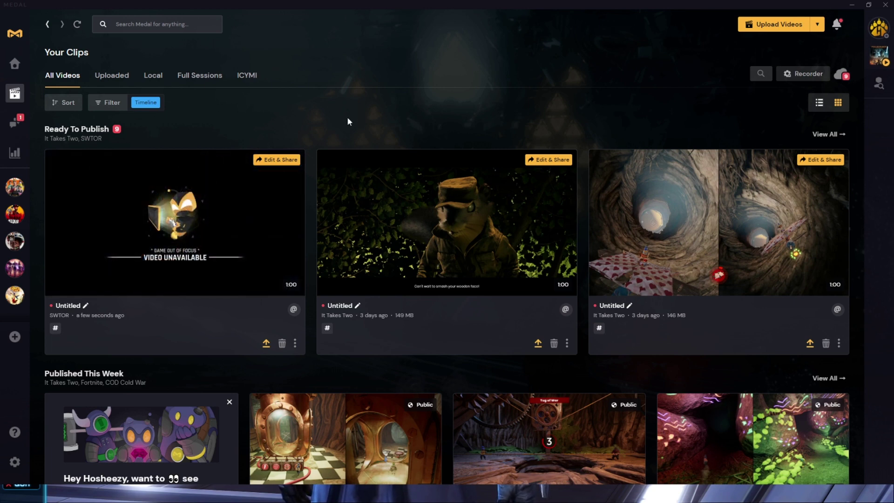
left_click(295, 344)
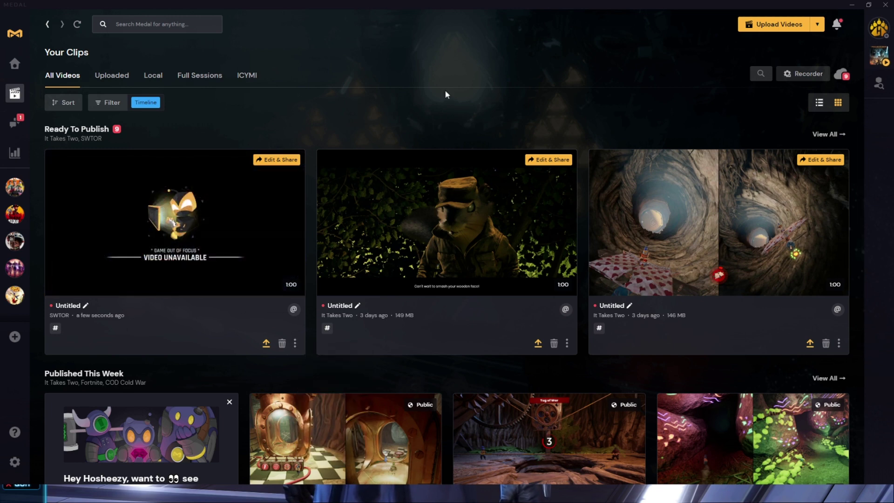
Start an upload from the library and select the untitled SWTOR clip among the local clips.
left_click(767, 27)
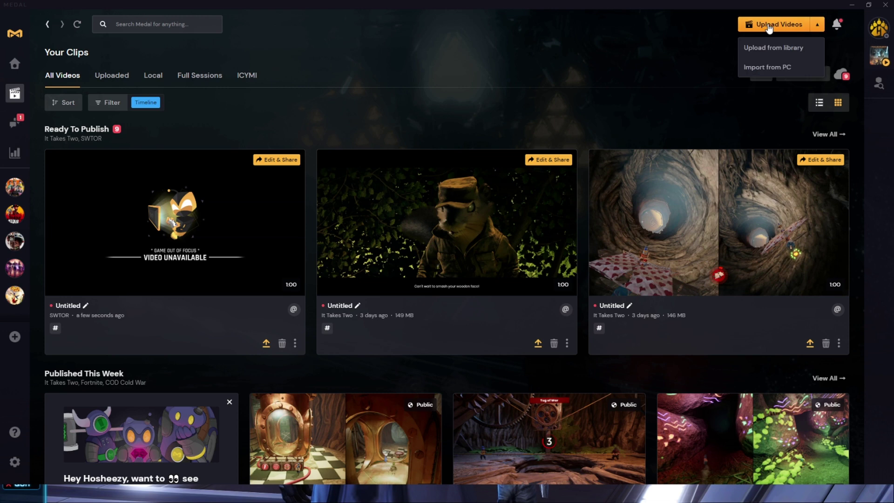
left_click(760, 55)
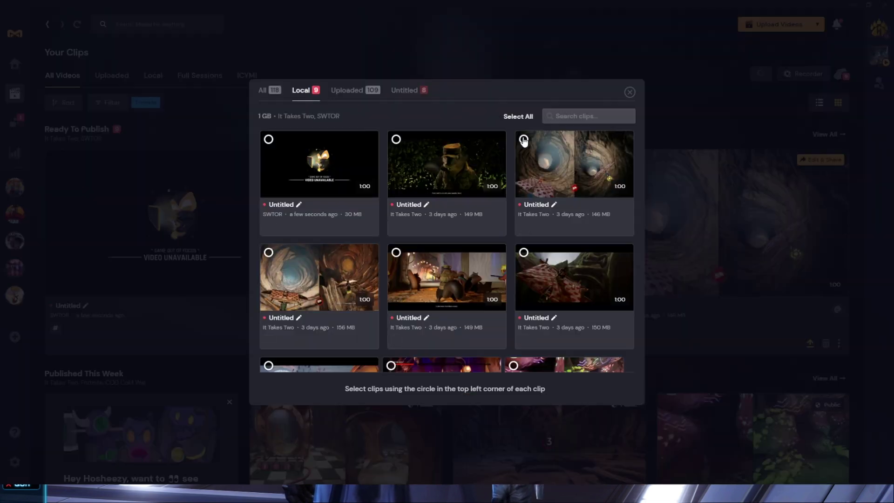
left_click(315, 222)
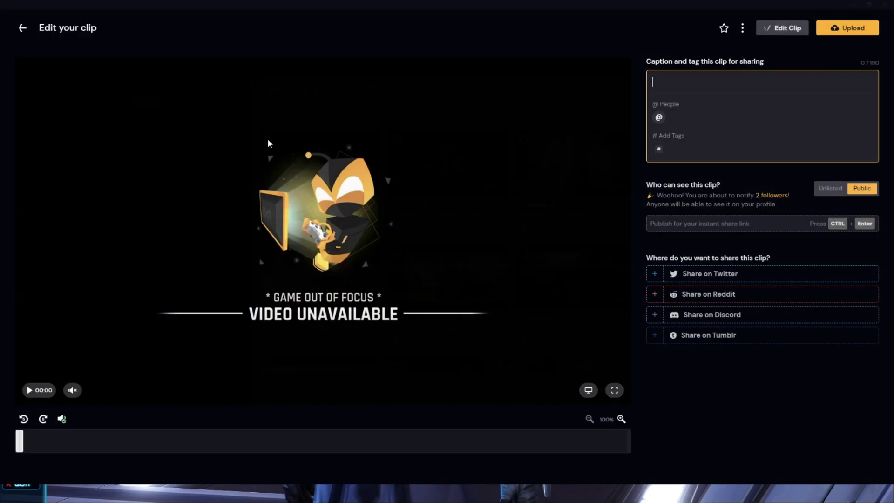
left_click(23, 28)
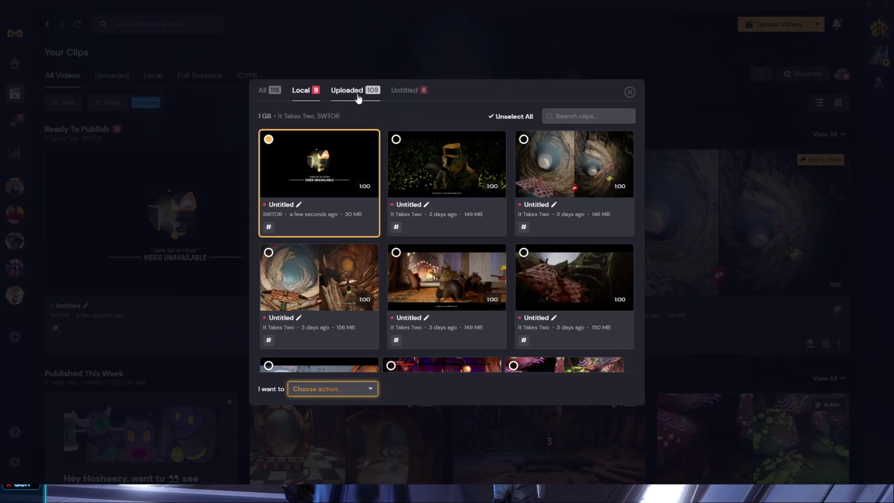
scroll(436, 336, "down", 2)
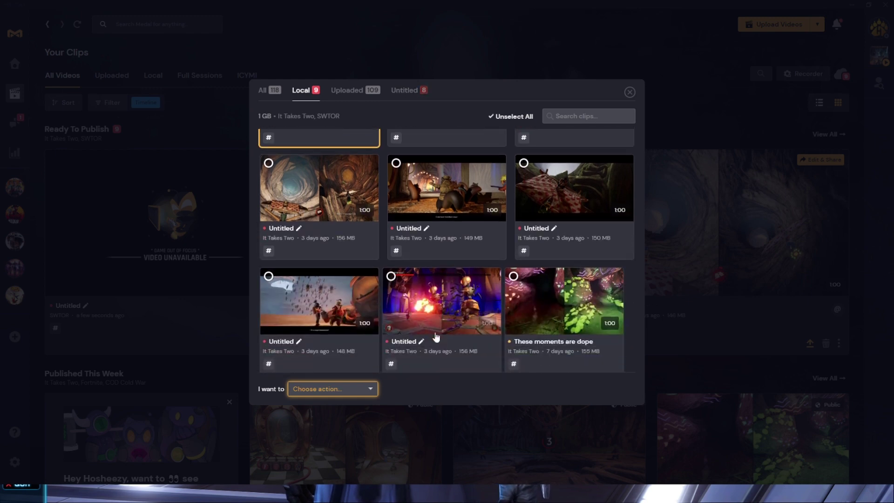
scroll(465, 337, "up", 2)
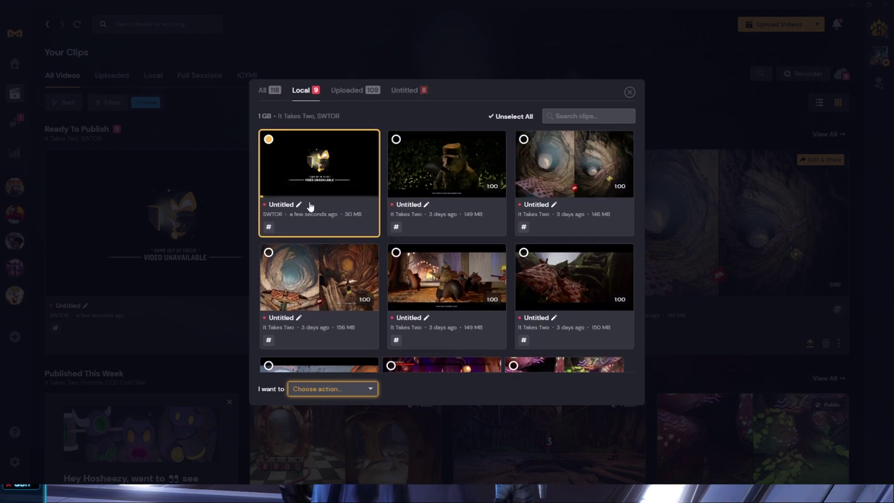
Choose to upload the selected clip as Public, check the visibility options, and close the clip chooser without uploading.
left_click(331, 389)
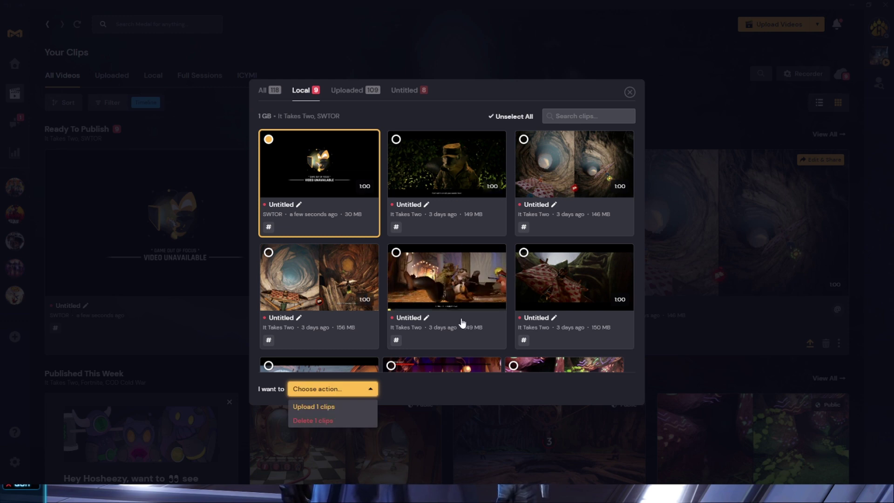
left_click(328, 408)
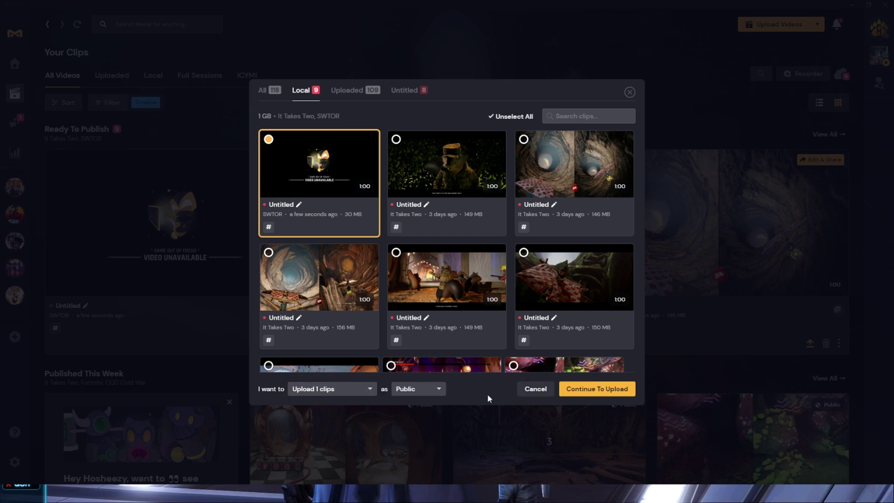
left_click(424, 389)
left_click(462, 395)
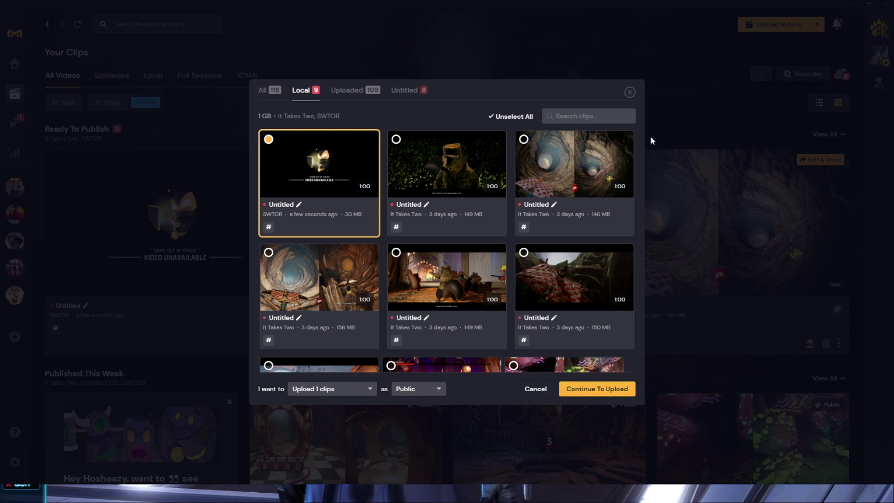
left_click(629, 91)
Open the recorder settings and look at the available clip length options.
left_click(15, 462)
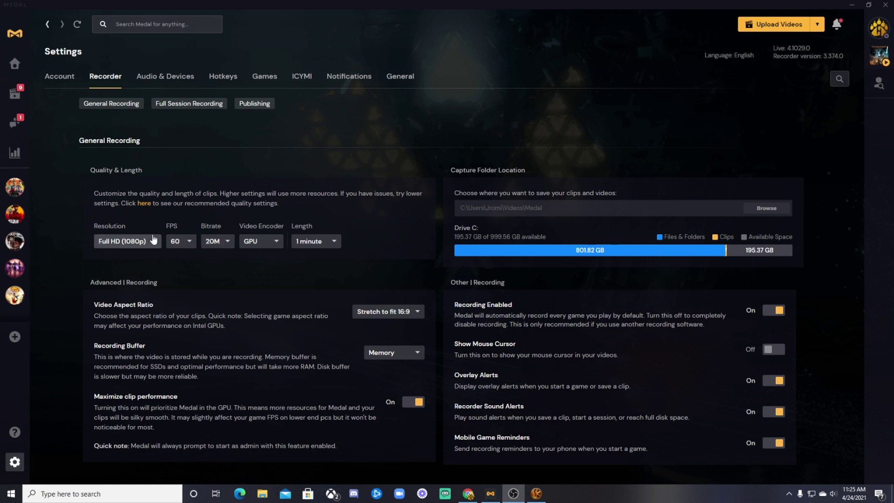
left_click(310, 242)
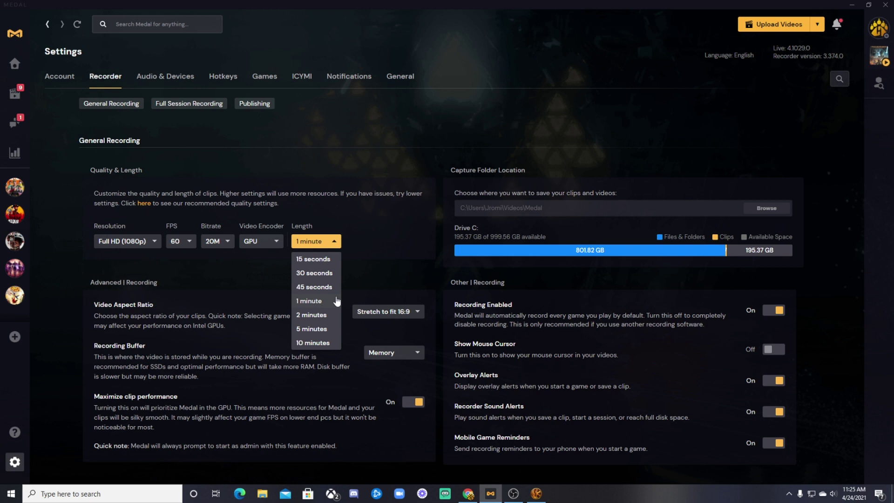
left_click(369, 282)
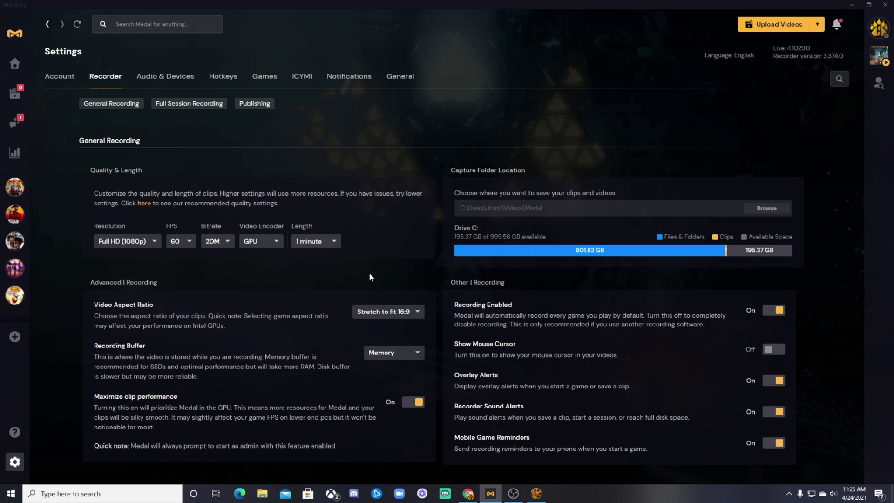